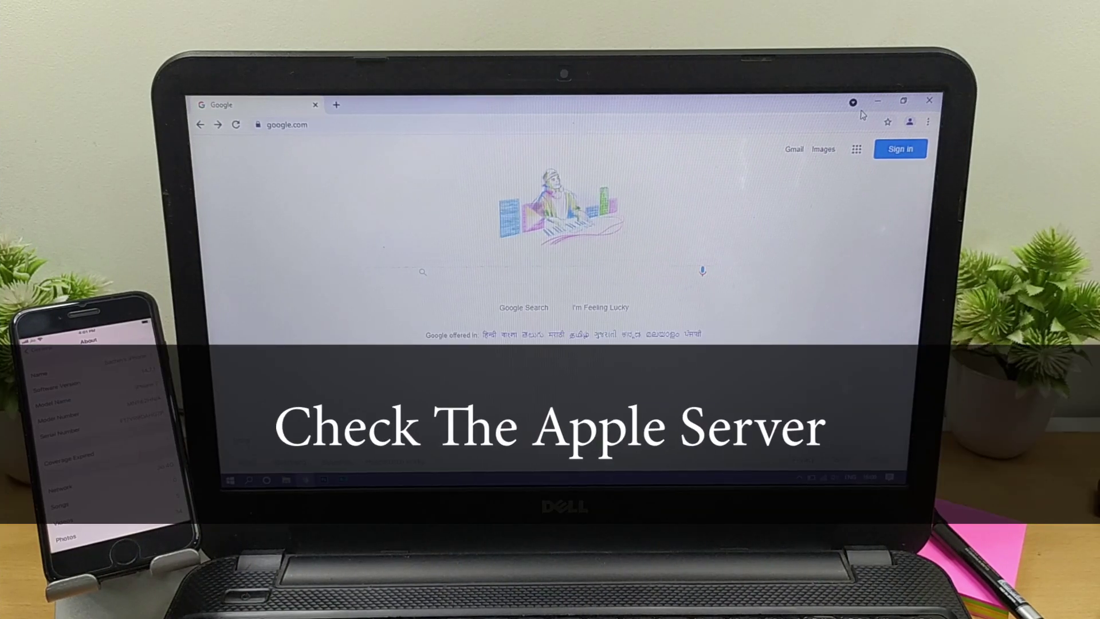
pyautogui.write('appl')
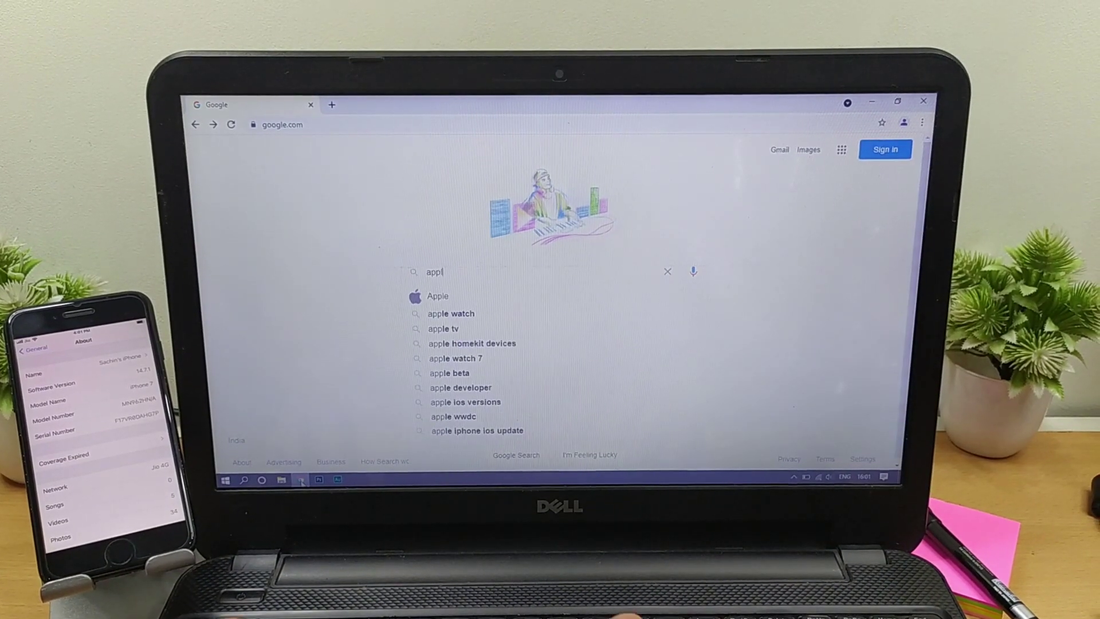
pyautogui.write('e syst')
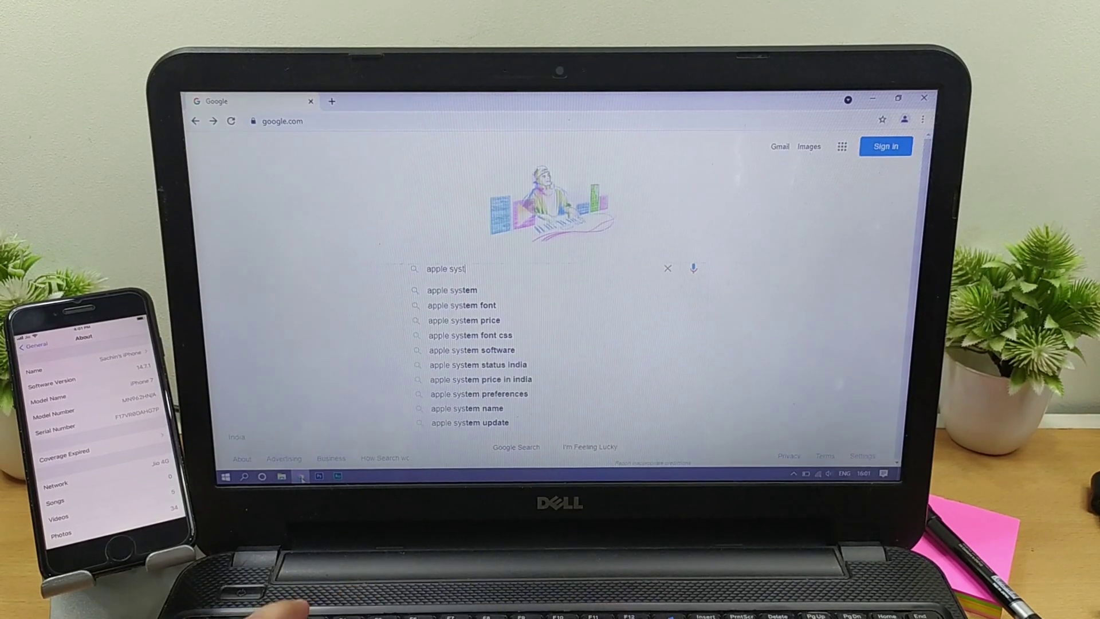
pyautogui.write('em status')
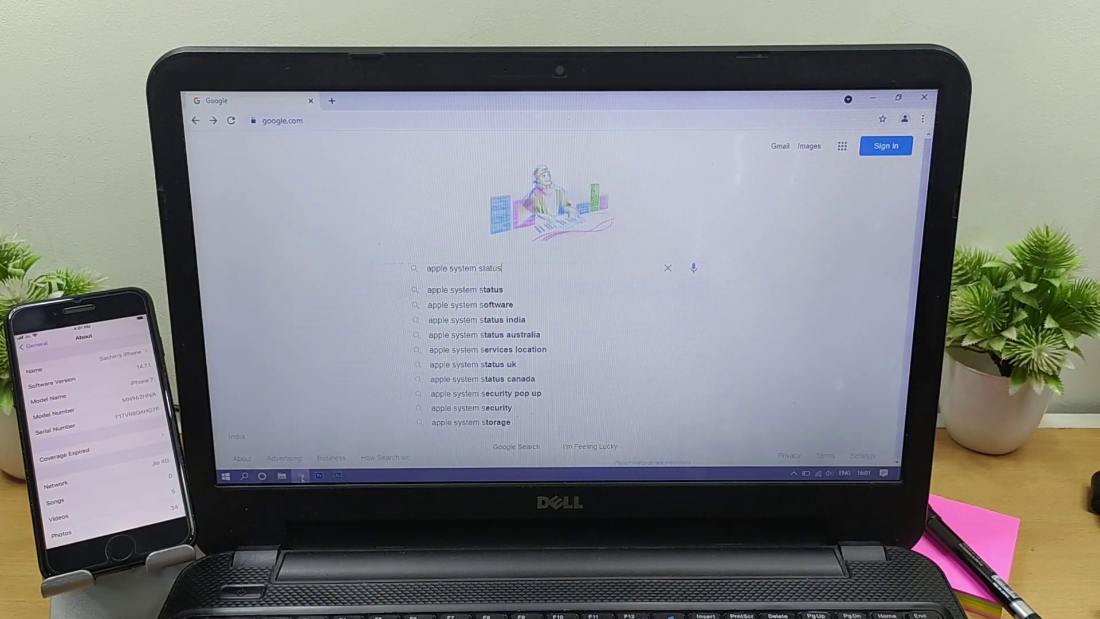
# Search Google for 'apple system status' and open Apple's System Status page
pyautogui.press('Return')
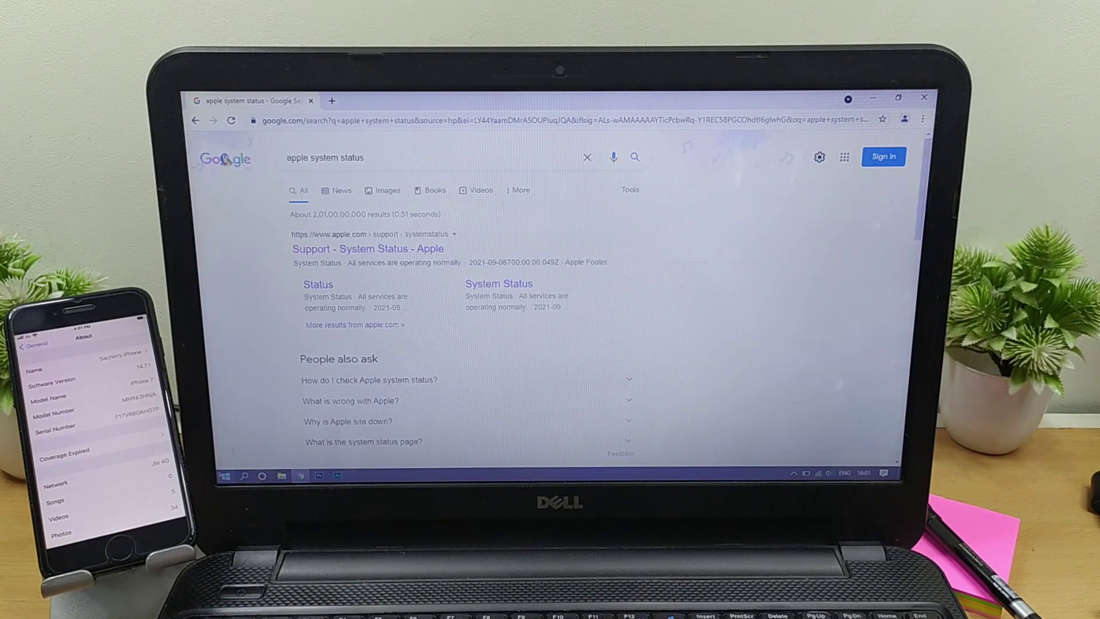
pyautogui.click(384, 250)
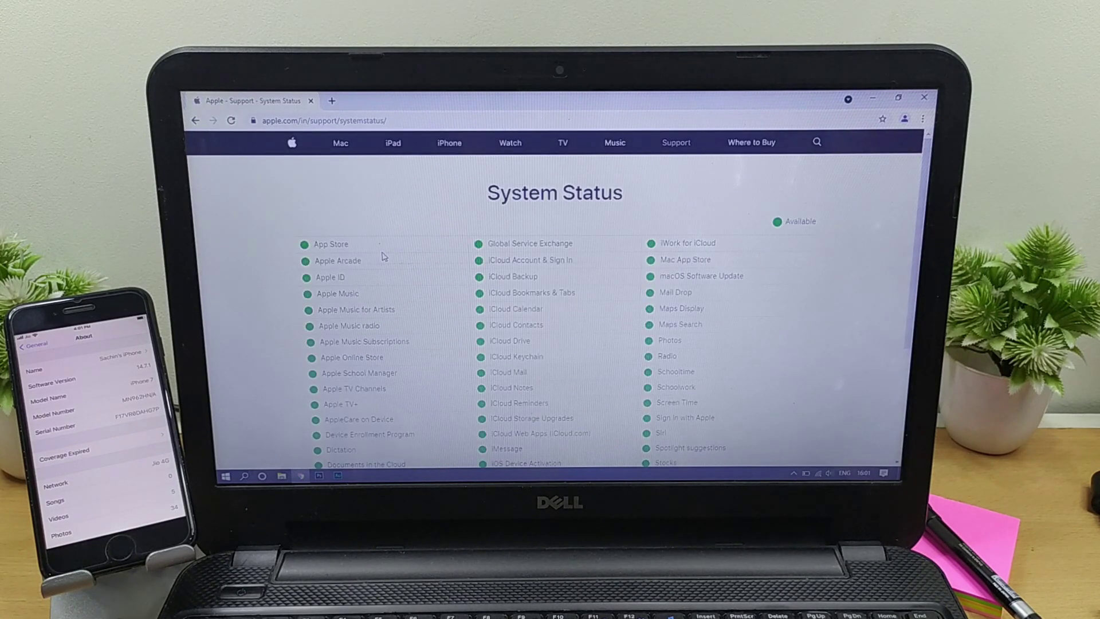
pyautogui.scroll(-1, 384, 256)
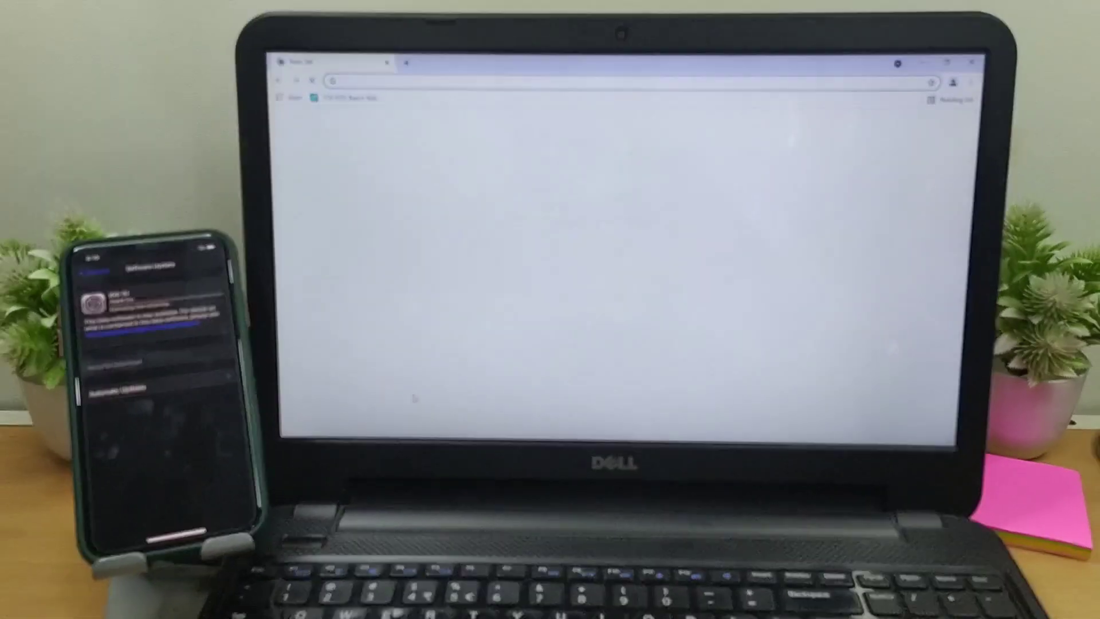
pyautogui.write('ul')
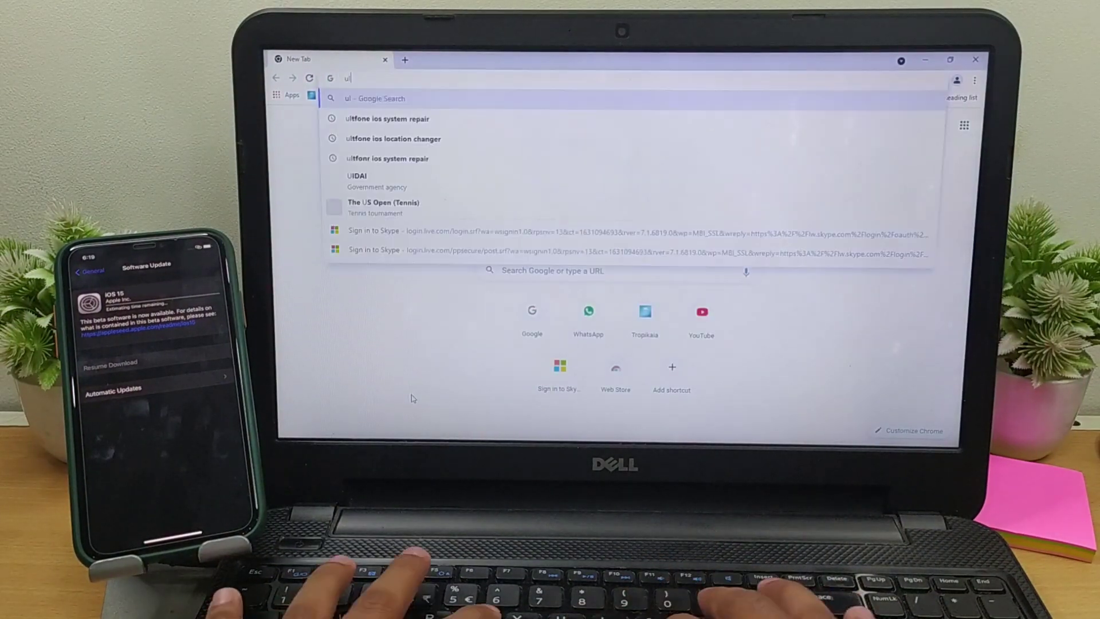
pyautogui.write('tfone ios system repair')
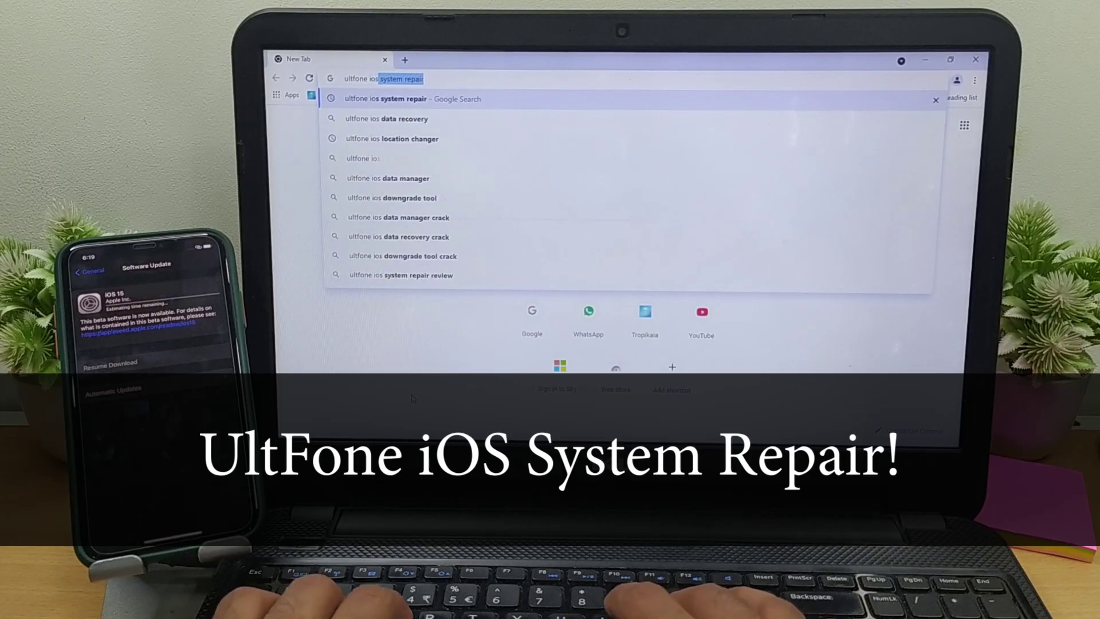
# Search 'ultfone ios system repair', open the ultfone.com page, and download and run the installer
pyautogui.press('Return')
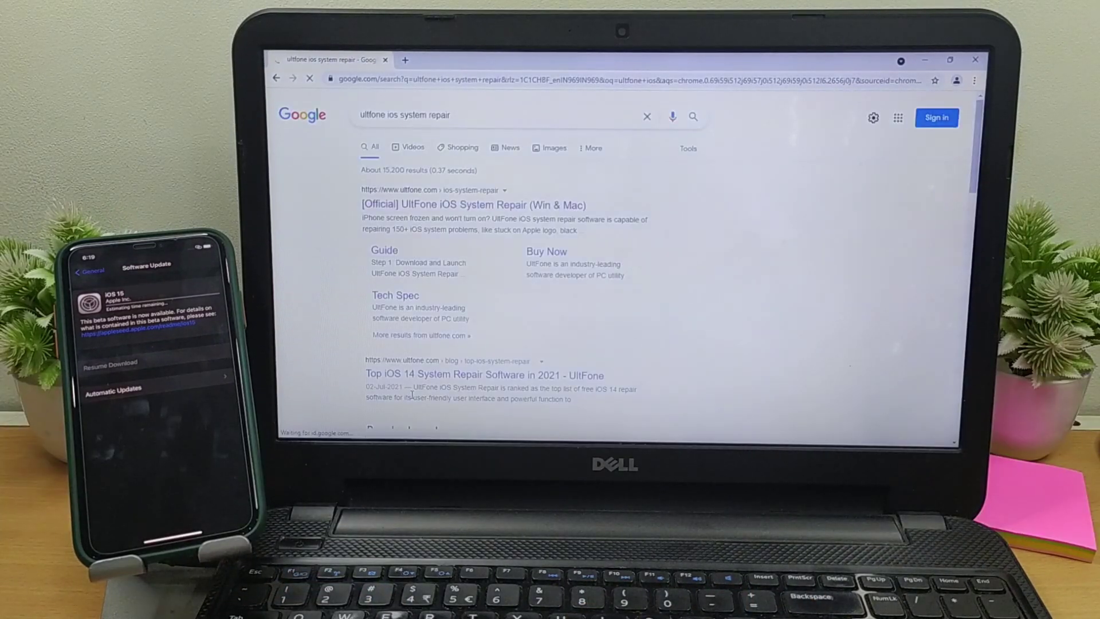
pyautogui.click(474, 207)
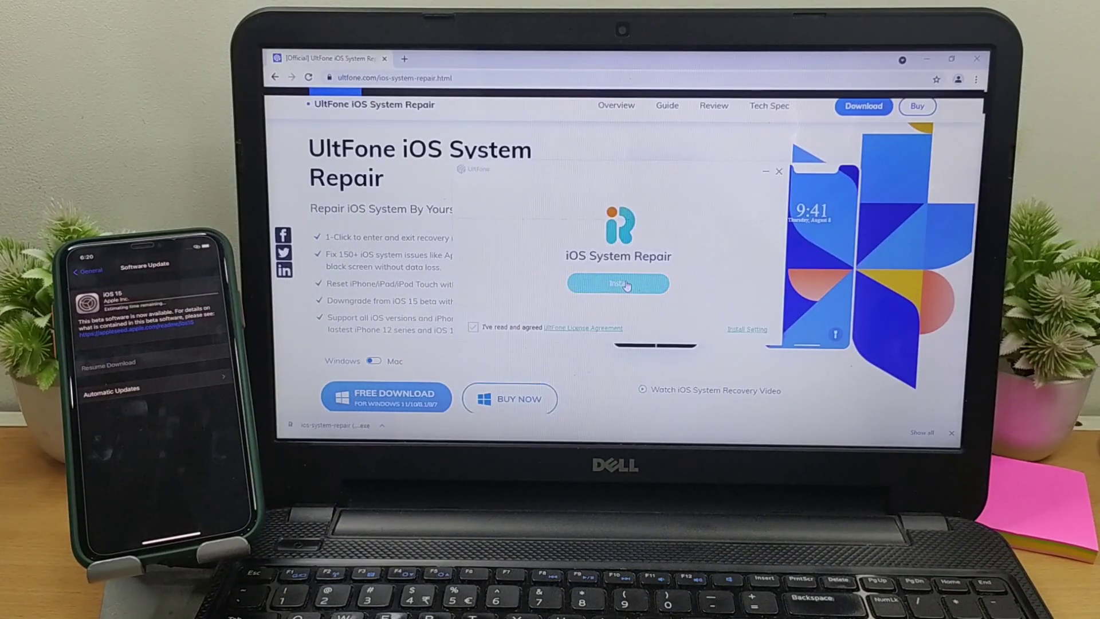
pyautogui.click(636, 287)
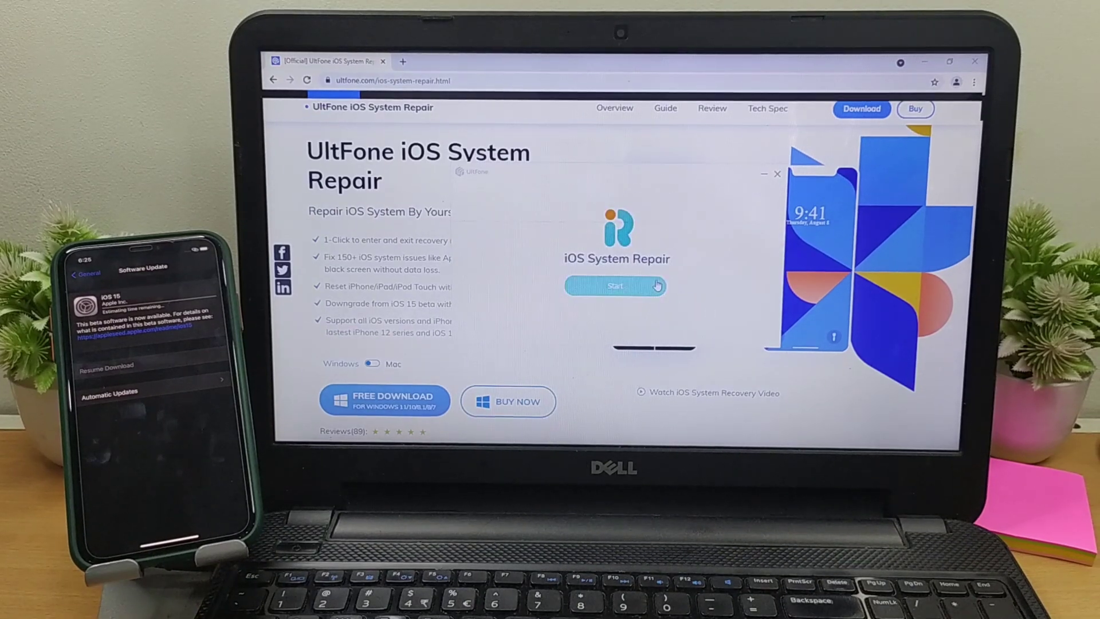
# Launch the installed UltFone iOS System Repair and minimize the browser to show its home screen
pyautogui.click(652, 285)
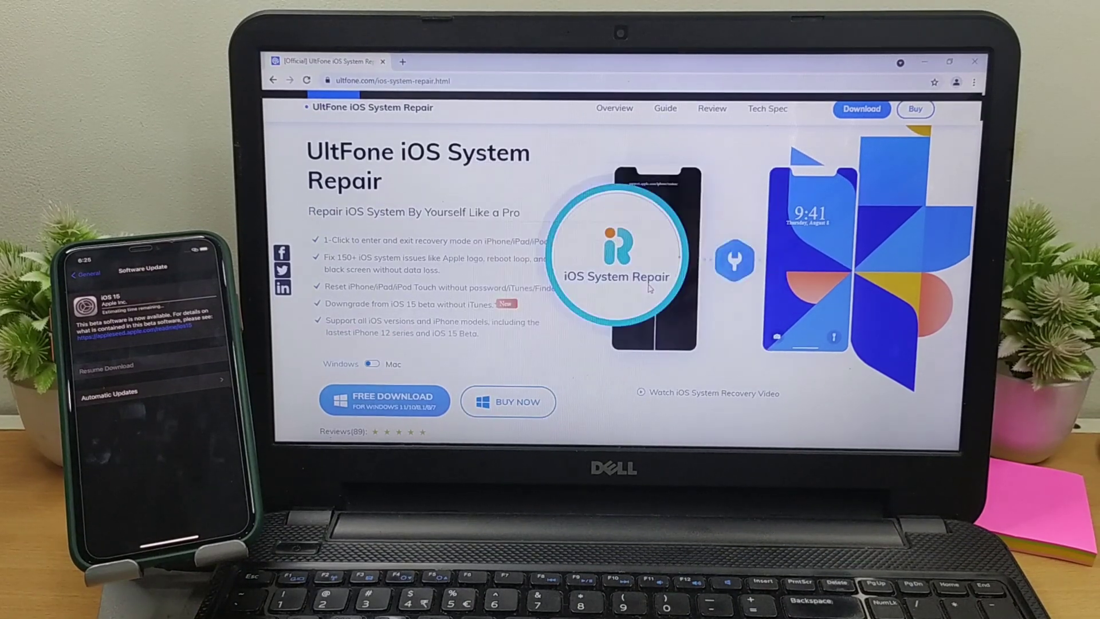
pyautogui.click(913, 61)
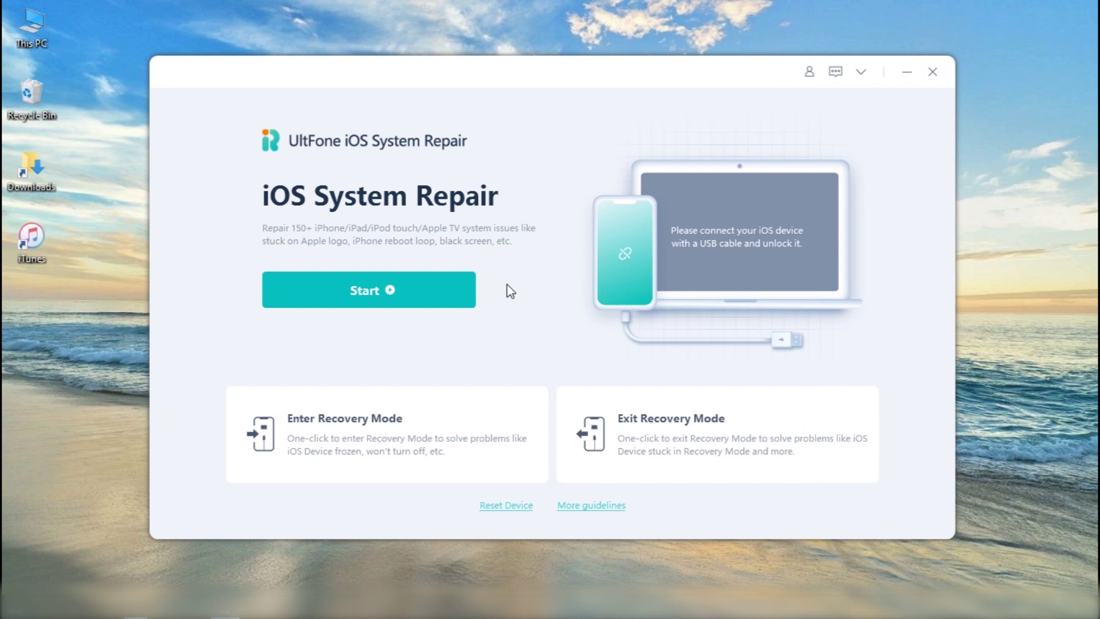
# Compare Deep Repair and Standard Repair, then proceed with Standard Repair for the iPhone 11
pyautogui.click(447, 298)
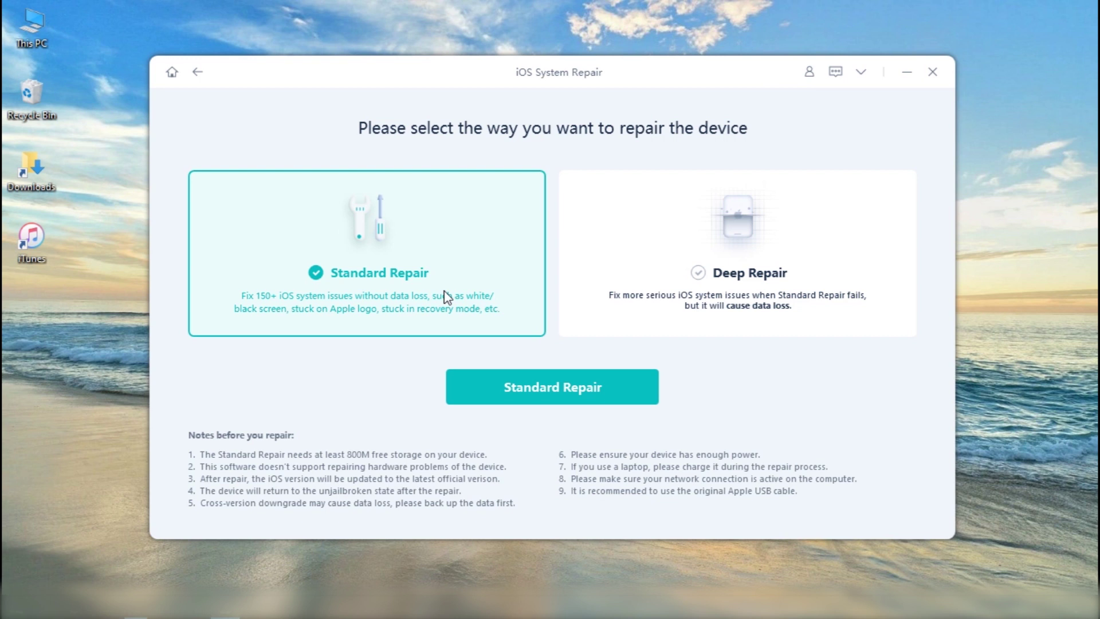
pyautogui.click(585, 269)
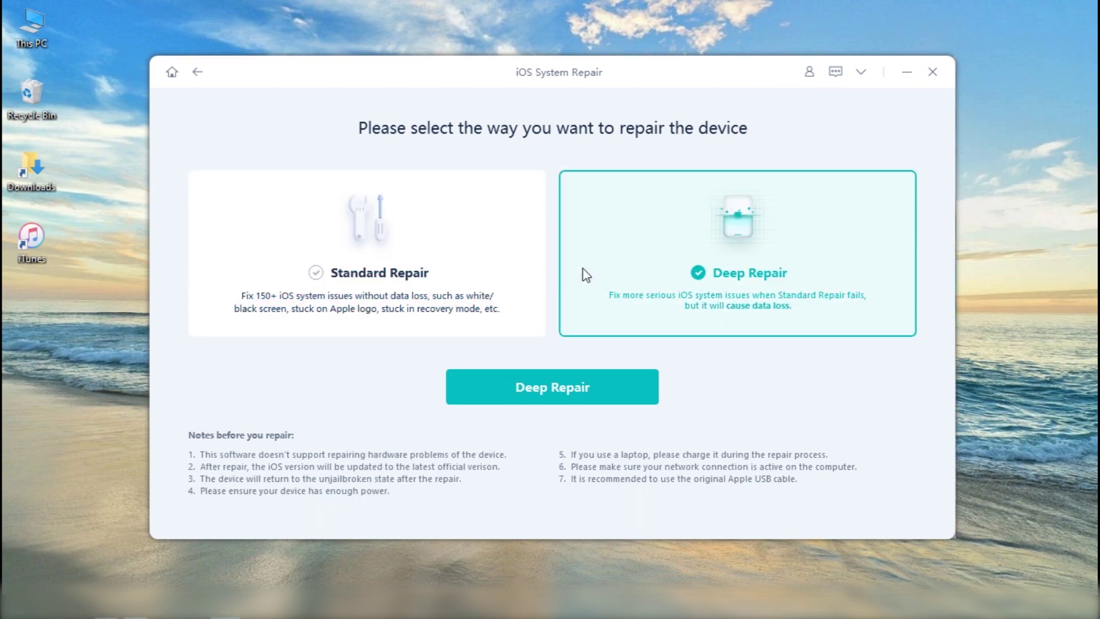
pyautogui.click(538, 274)
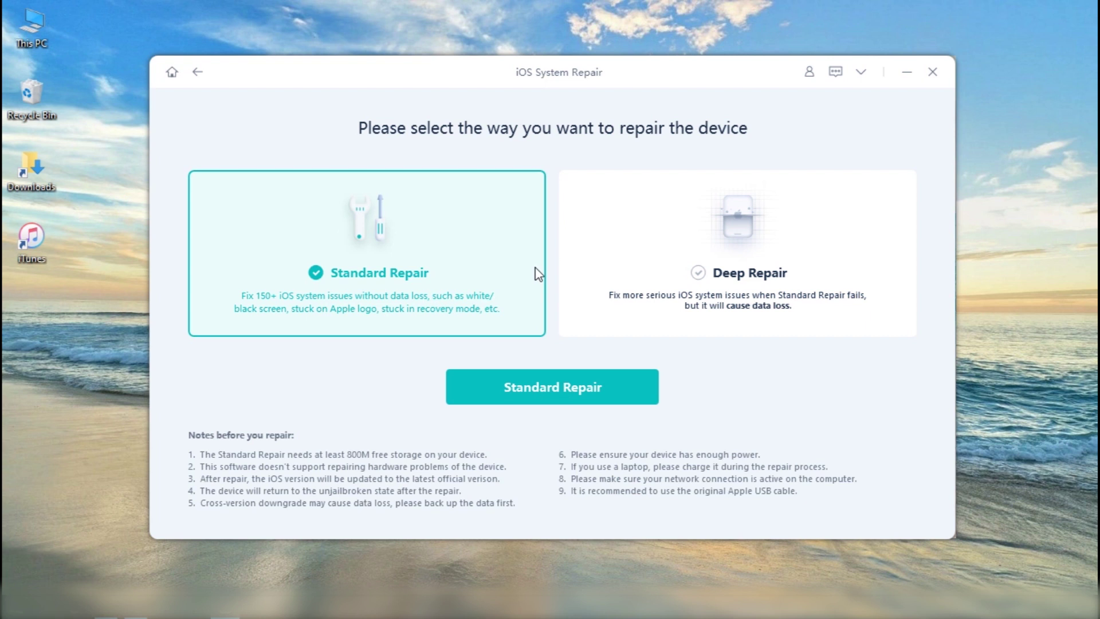
pyautogui.click(584, 271)
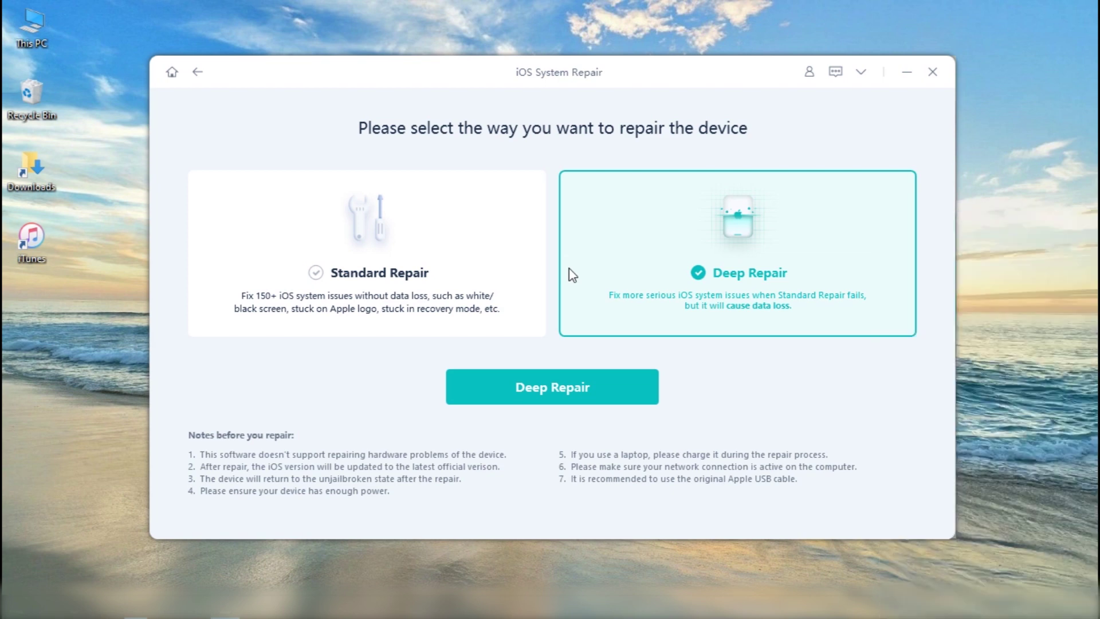
pyautogui.click(533, 275)
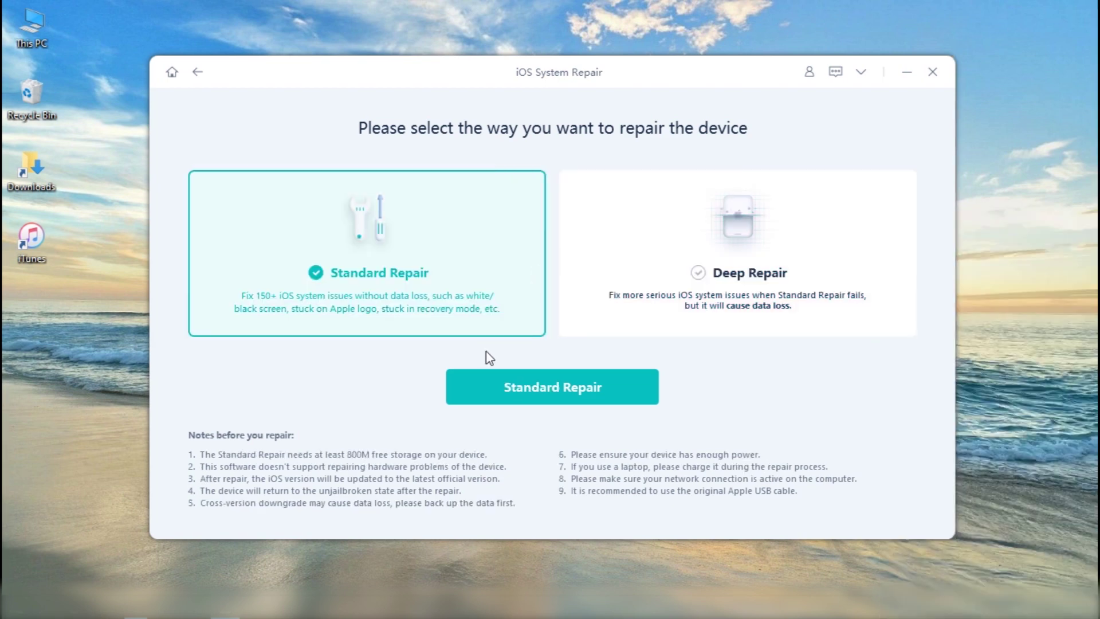
pyautogui.click(503, 381)
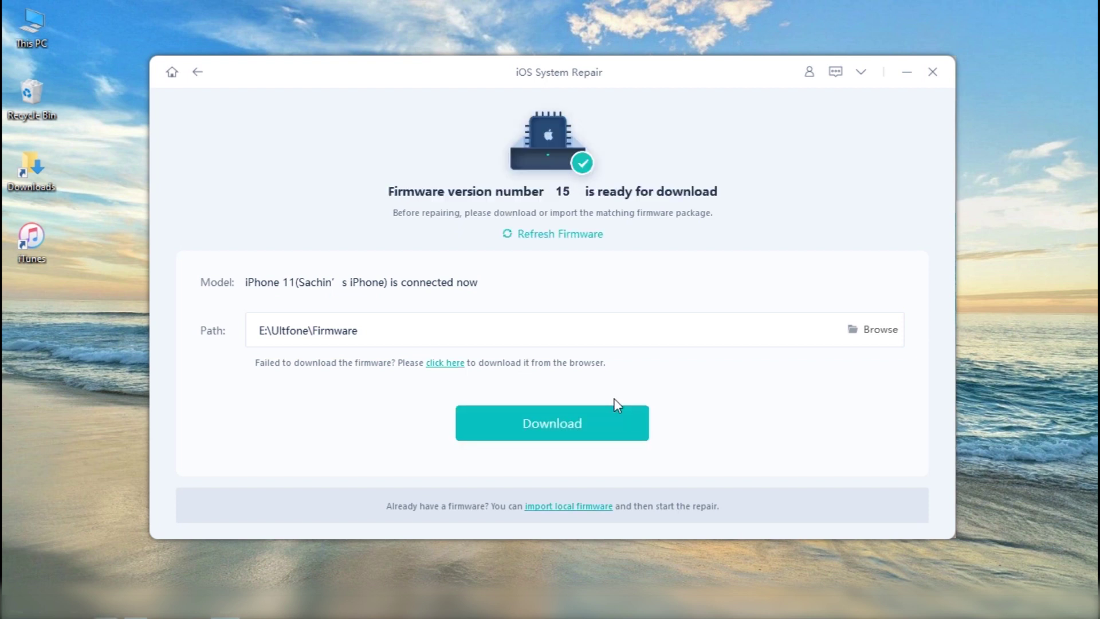
# Download the 5.56 GB iOS 15 firmware package to the default path
pyautogui.click(631, 431)
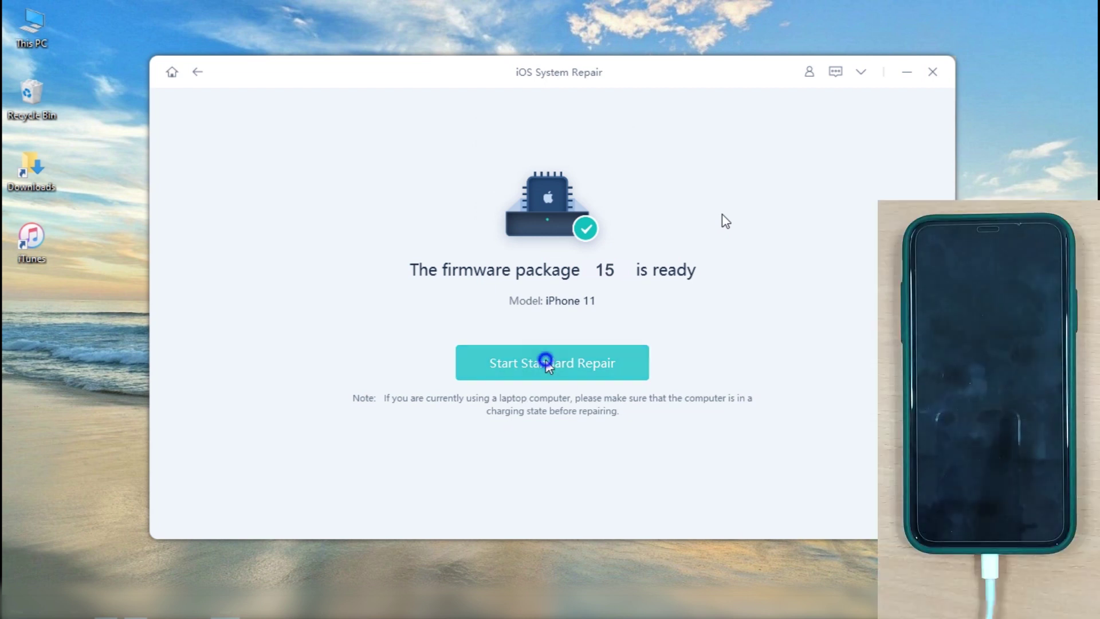
# Start the Standard Repair on the iPhone 11 using the downloaded iOS 15 firmware
pyautogui.click(544, 362)
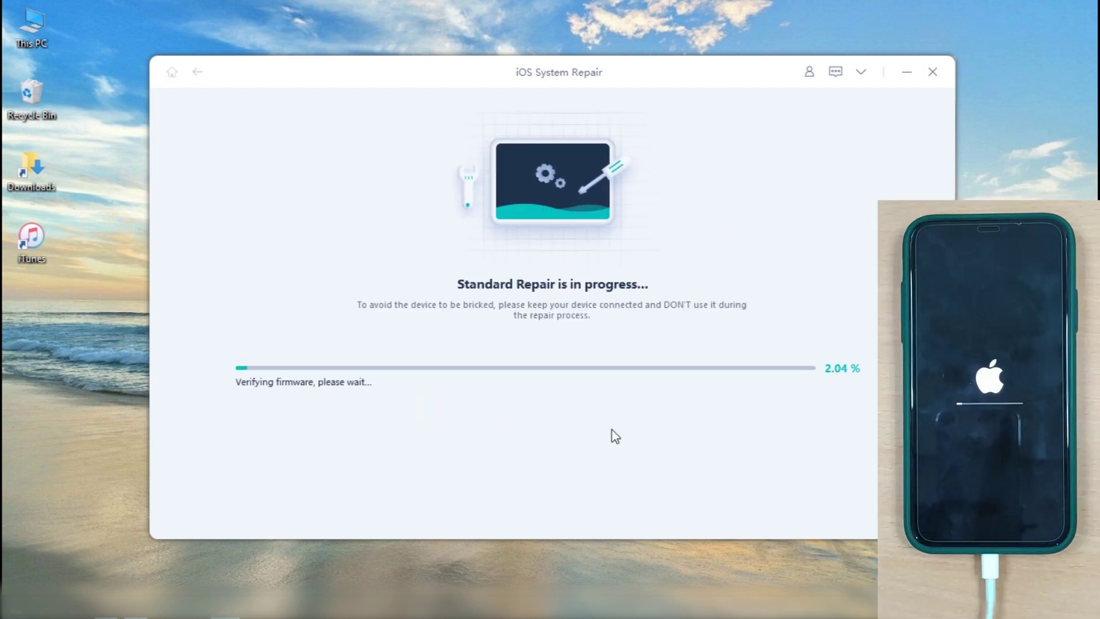